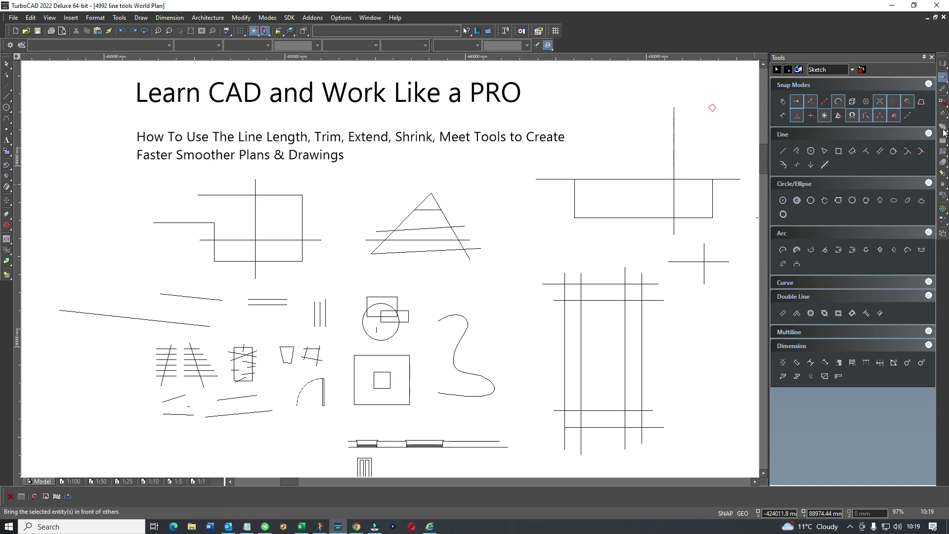
- Close the Tools palette, then re-enable Tools on the Customize Palettes tab so it docks again
{"action": "left_click", "coordinate": [945, 157]}
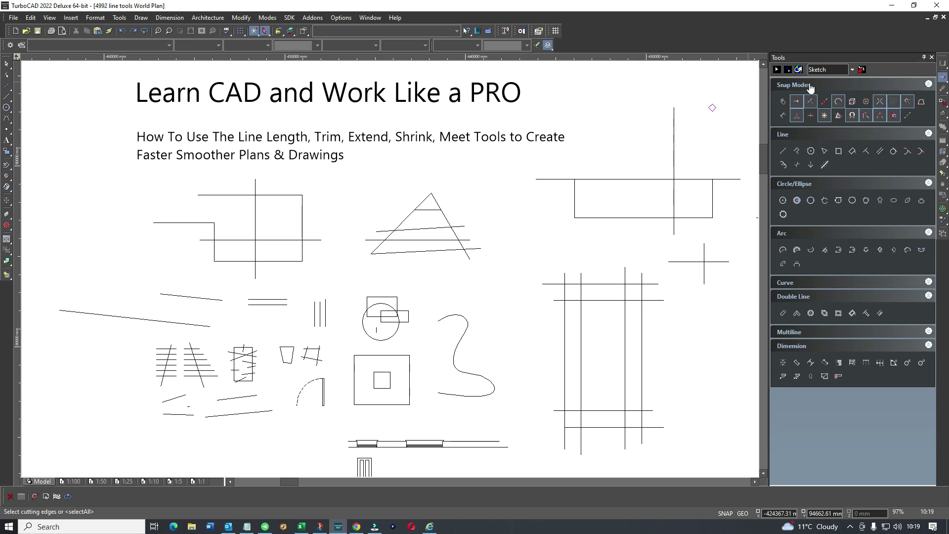
{"action": "left_click", "coordinate": [932, 57]}
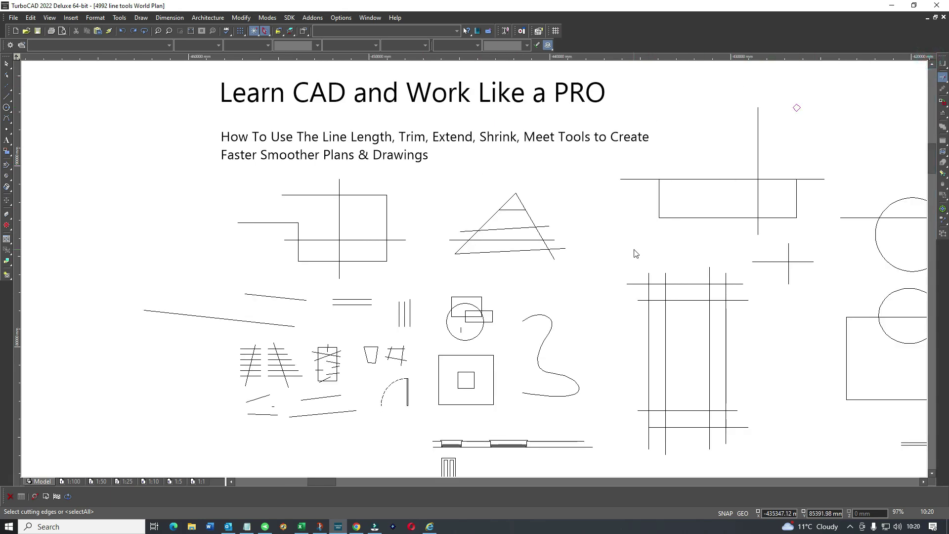
{"action": "double_click", "coordinate": [752, 26]}
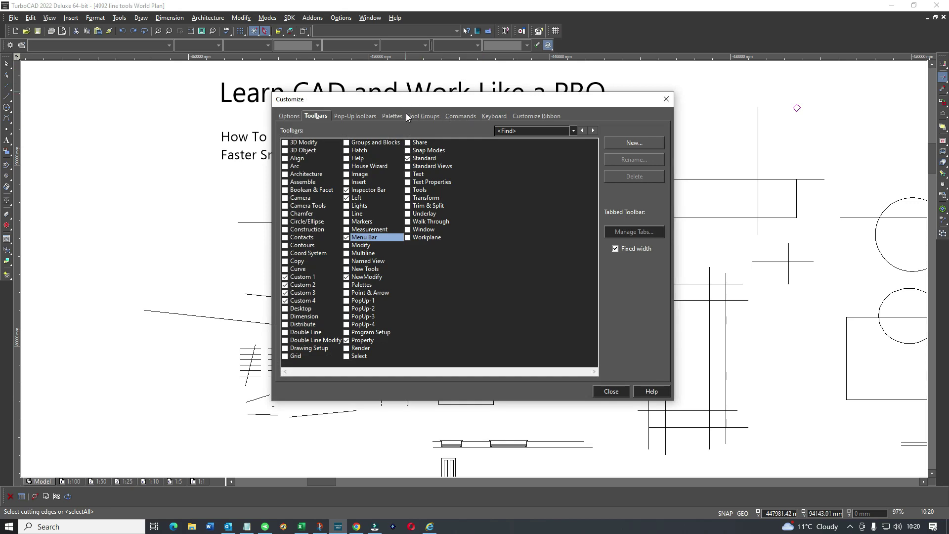
{"action": "left_click", "coordinate": [393, 117]}
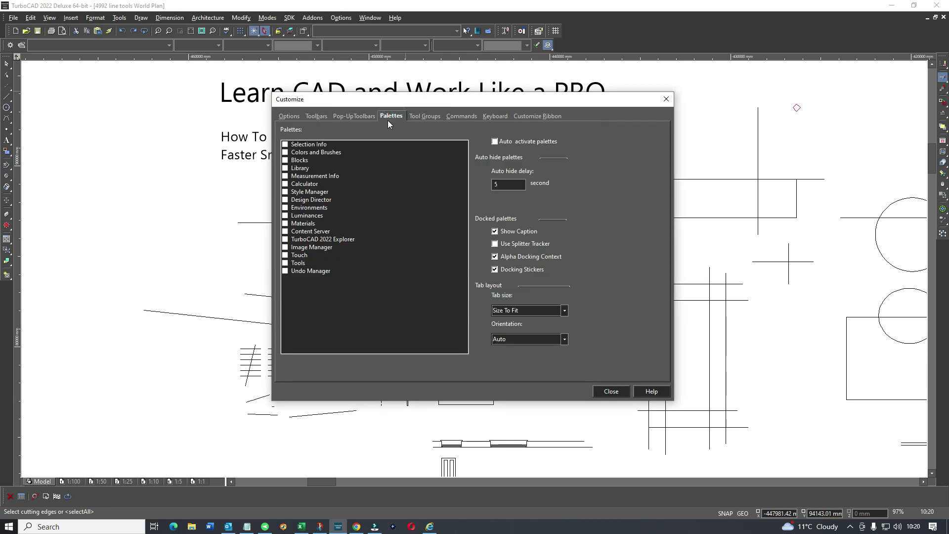
{"action": "left_click", "coordinate": [285, 264]}
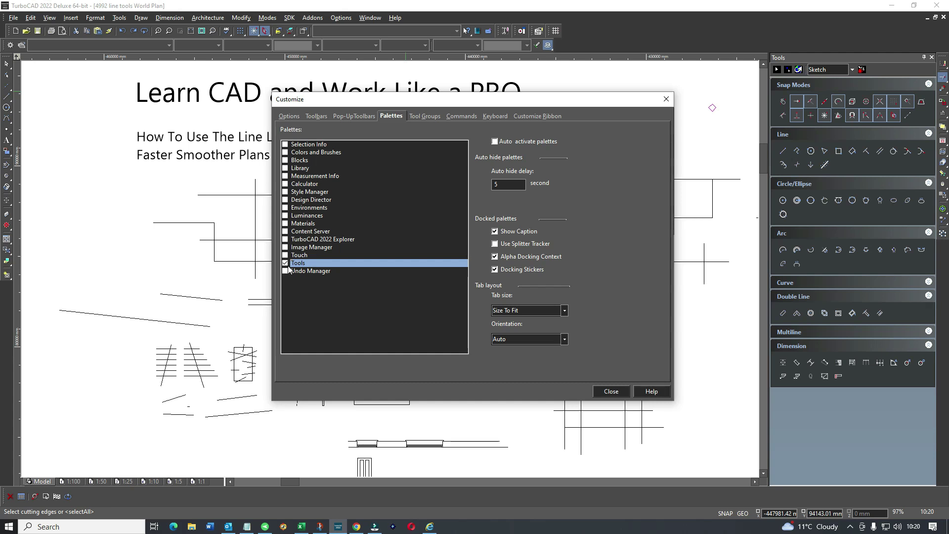
{"action": "left_click", "coordinate": [613, 394]}
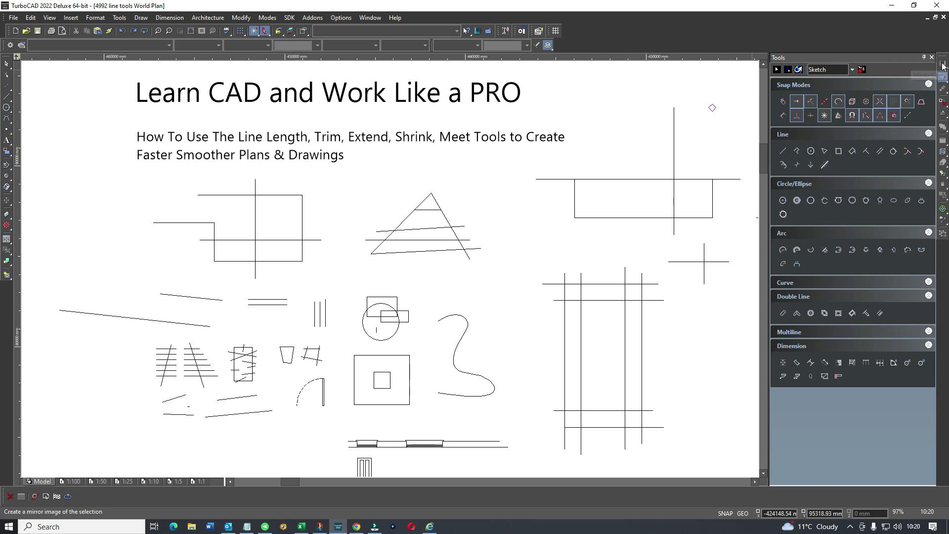
{"action": "left_click", "coordinate": [944, 92]}
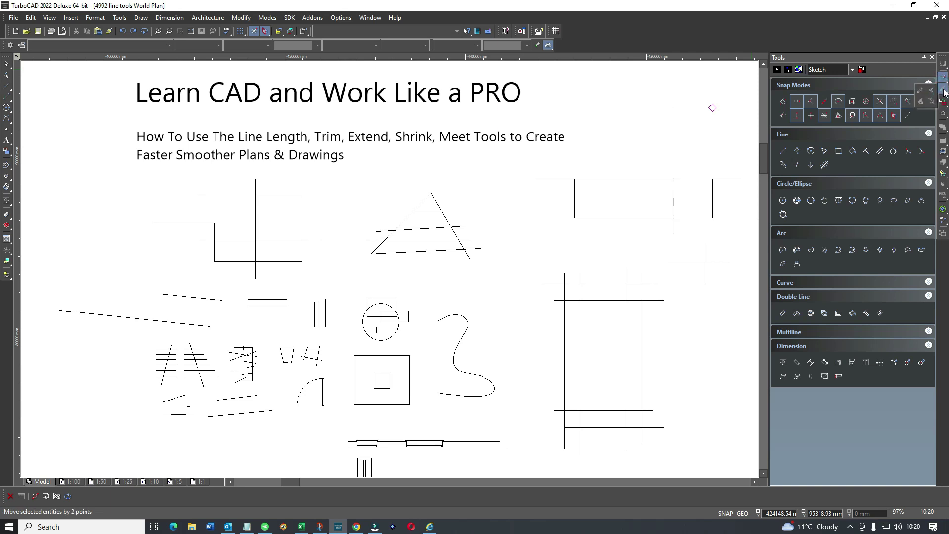
{"action": "left_click", "coordinate": [943, 77]}
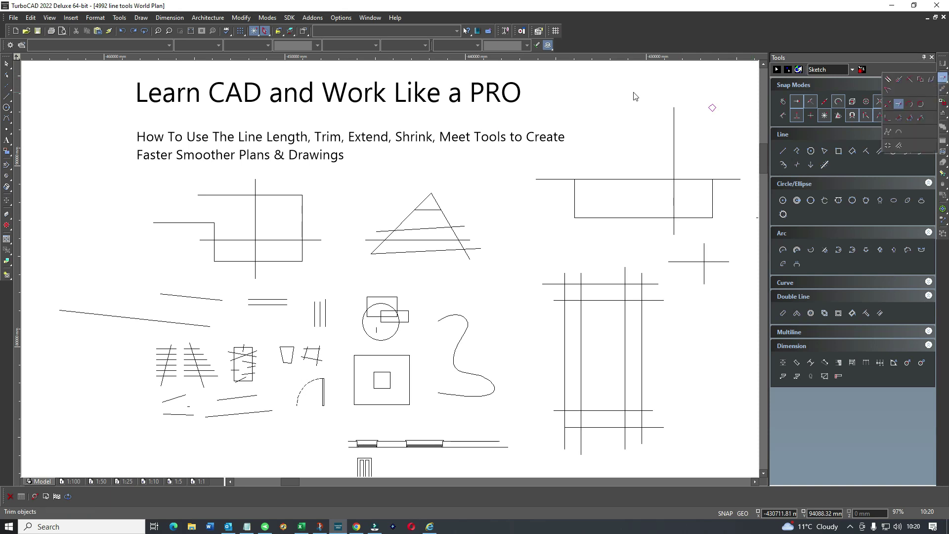
{"action": "right_click", "coordinate": [634, 92]}
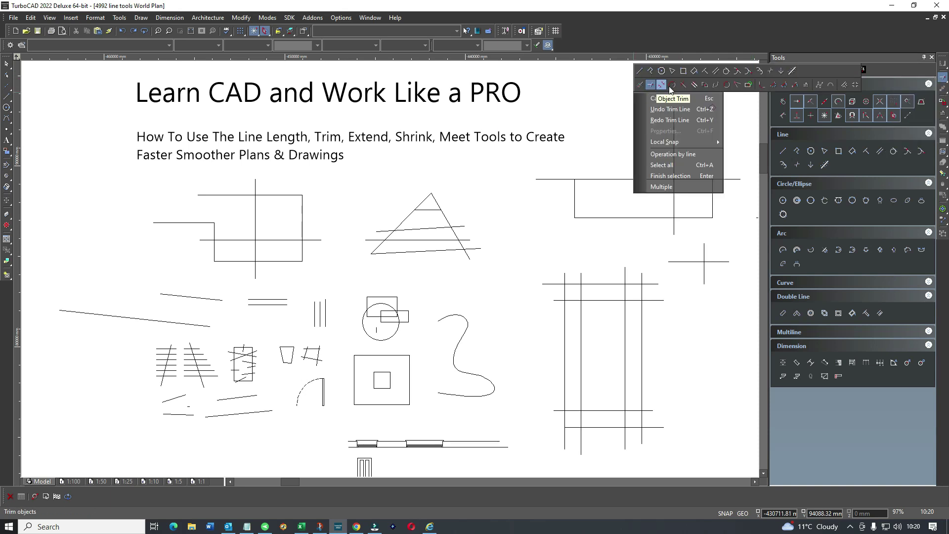
{"action": "left_click", "coordinate": [608, 100]}
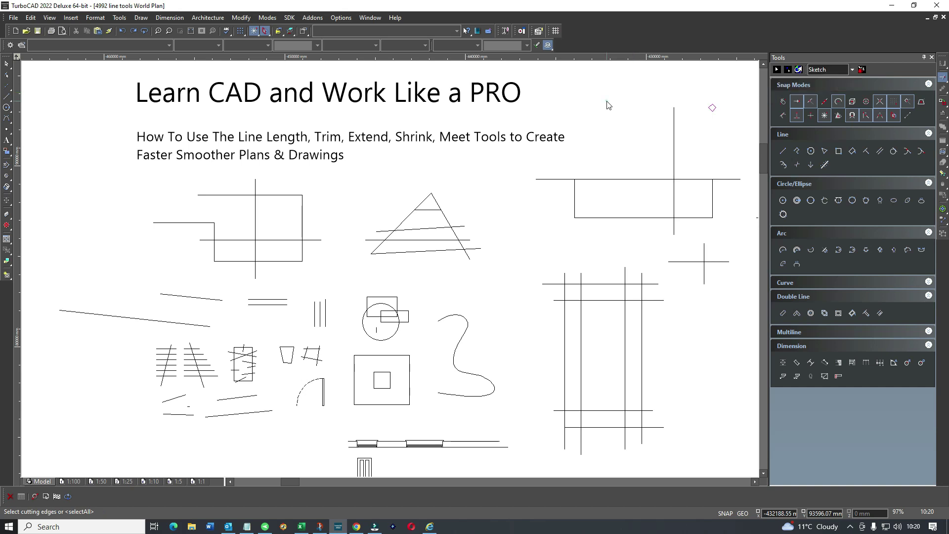
{"action": "right_click", "coordinate": [608, 129]}
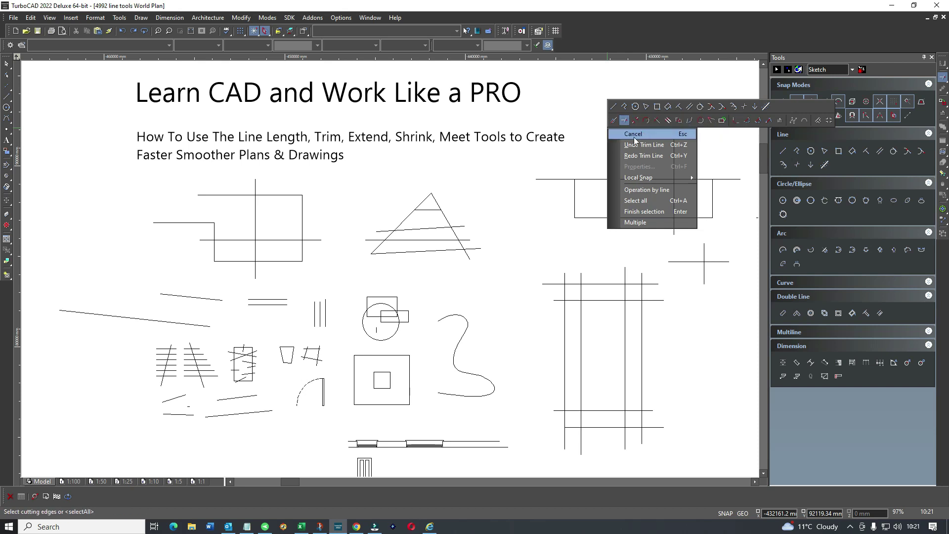
{"action": "left_click", "coordinate": [589, 162]}
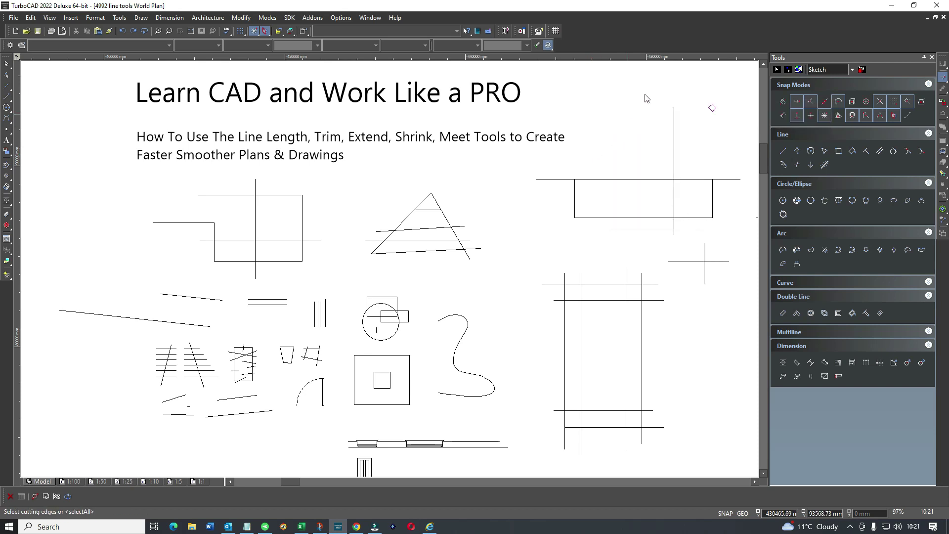
{"action": "double_click", "coordinate": [688, 29]}
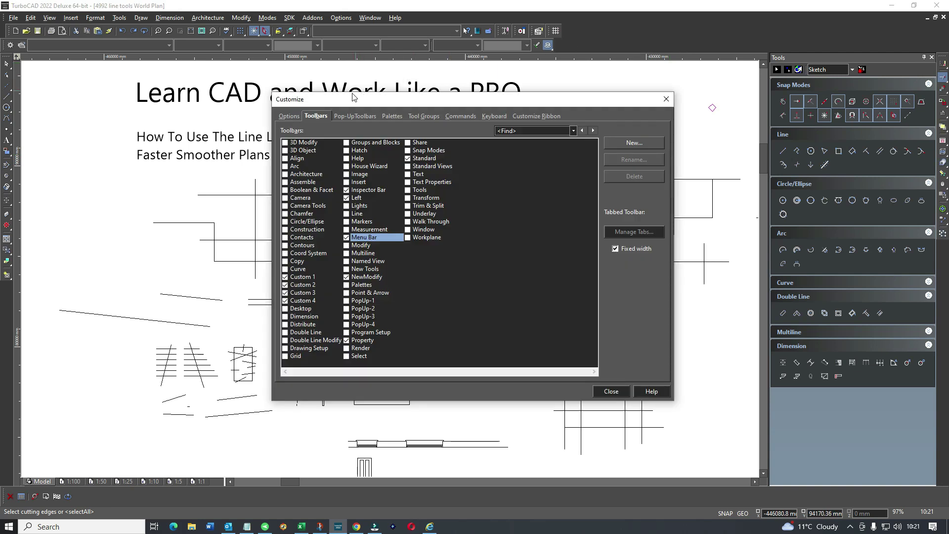
- View the Pop-Up Toolbars settings in Customize, then close the dialog
{"action": "left_click", "coordinate": [352, 115]}
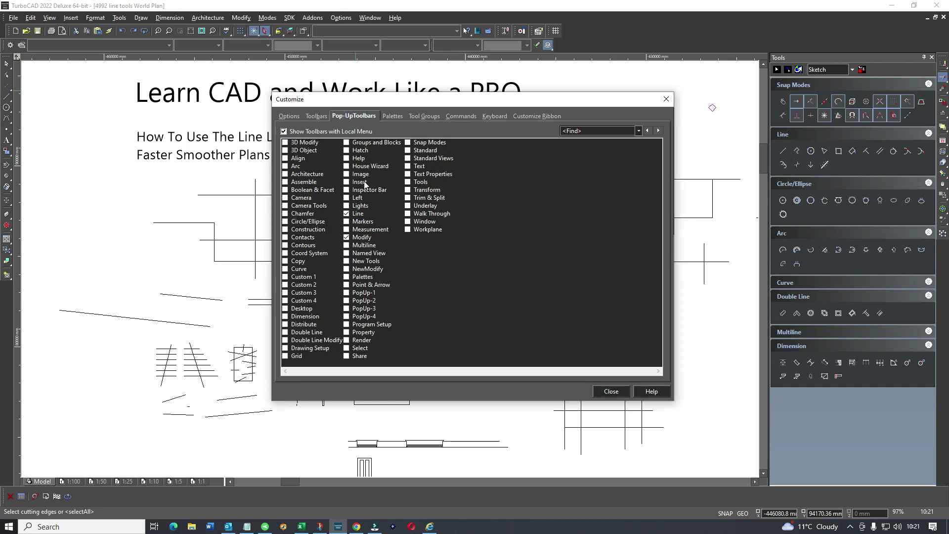
{"action": "left_click", "coordinate": [611, 392]}
- Start Trim from the right-click pop-up toolbar and dismiss the local menu
{"action": "right_click", "coordinate": [533, 172]}
{"action": "right_click", "coordinate": [533, 172]}
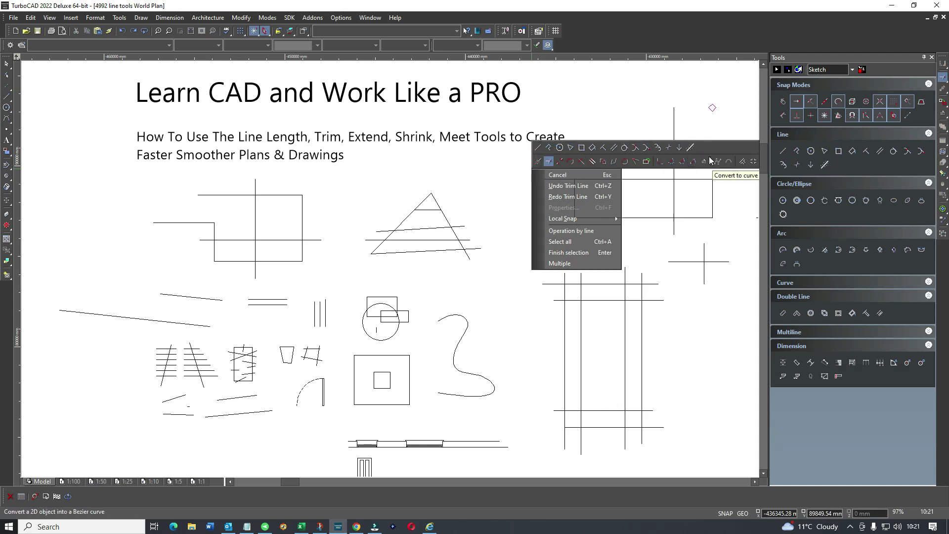
{"action": "left_click", "coordinate": [549, 162]}
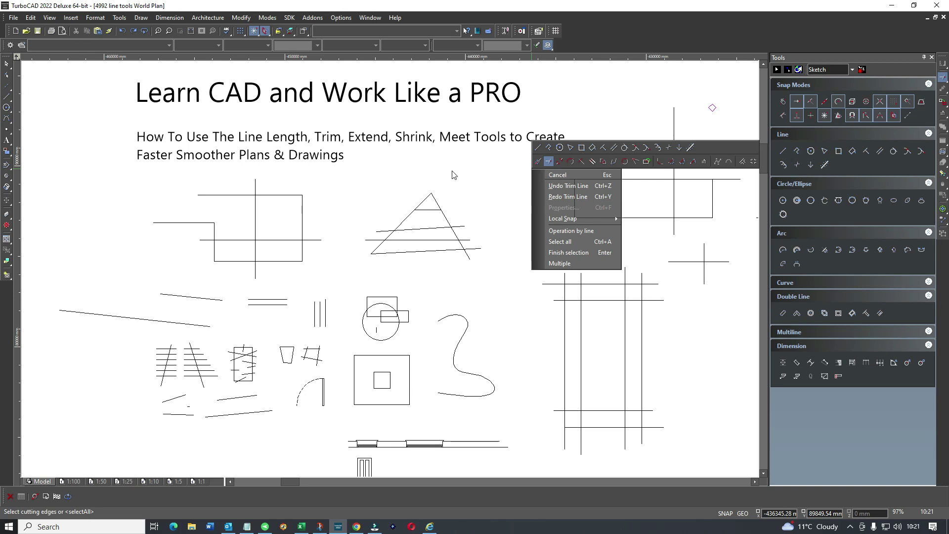
{"action": "left_click", "coordinate": [479, 175]}
{"action": "scroll", "coordinate": [477, 233], "scroll_direction": "down", "scroll_amount": 3}
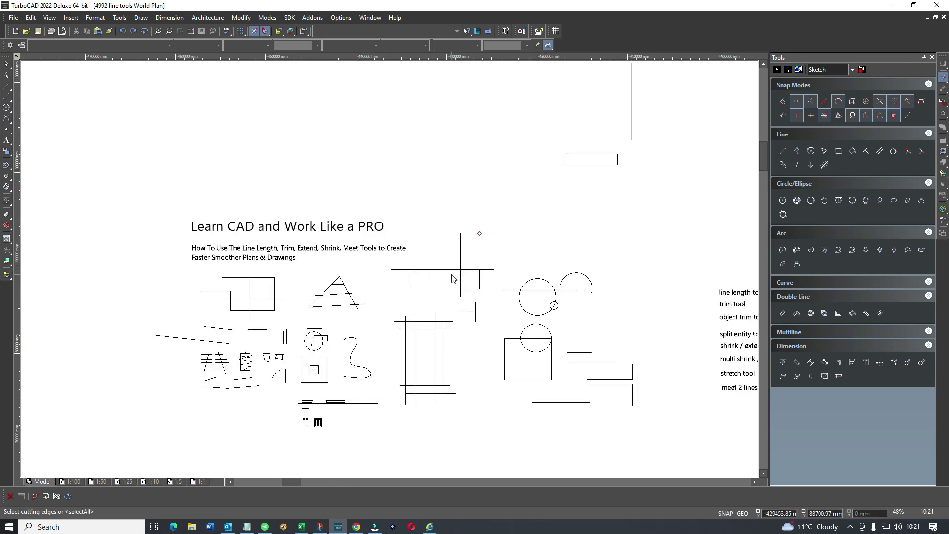
- Trim the vertical line against the horizontal cutting edge, then undo that trim
{"action": "scroll", "coordinate": [390, 271], "scroll_direction": "up", "scroll_amount": 8}
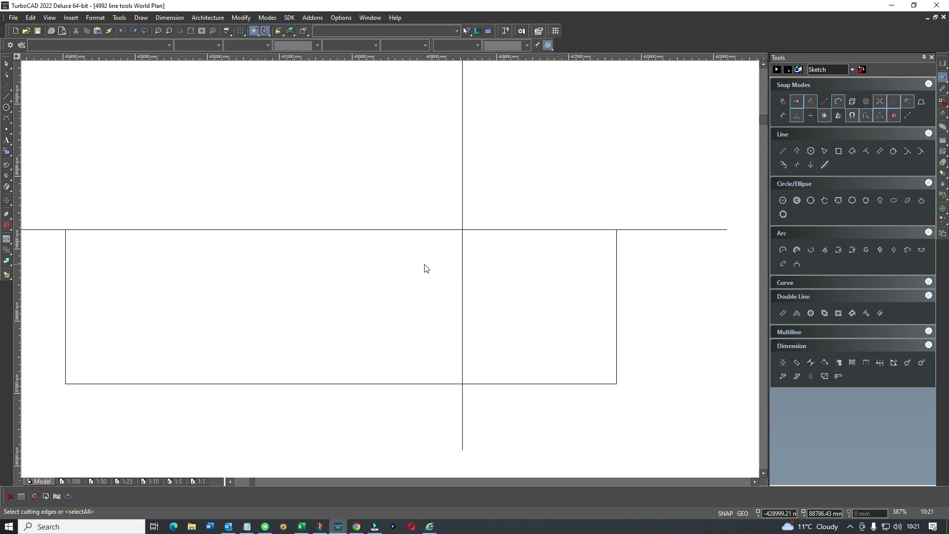
{"action": "scroll", "coordinate": [390, 271], "scroll_direction": "up", "scroll_amount": 3}
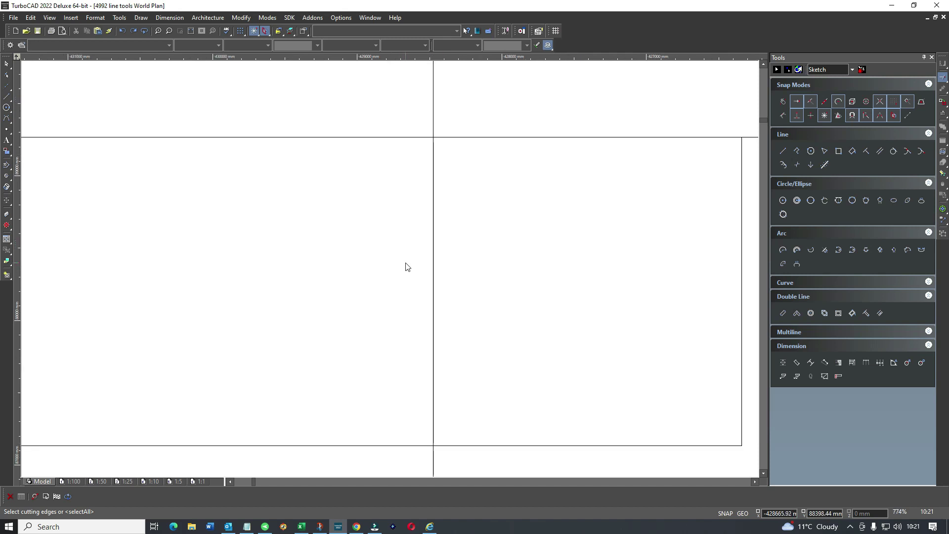
{"action": "scroll", "coordinate": [390, 272], "scroll_direction": "down", "scroll_amount": 5}
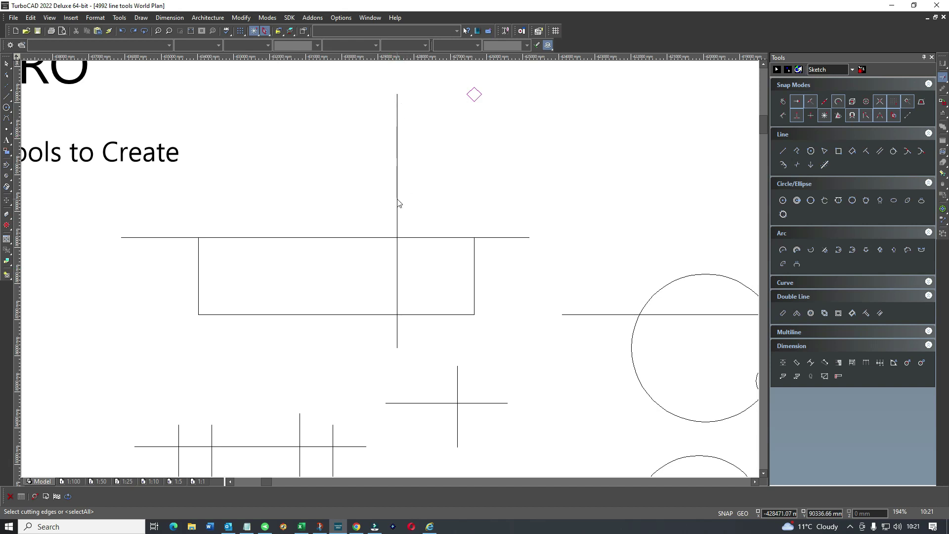
{"action": "right_click", "coordinate": [480, 204]}
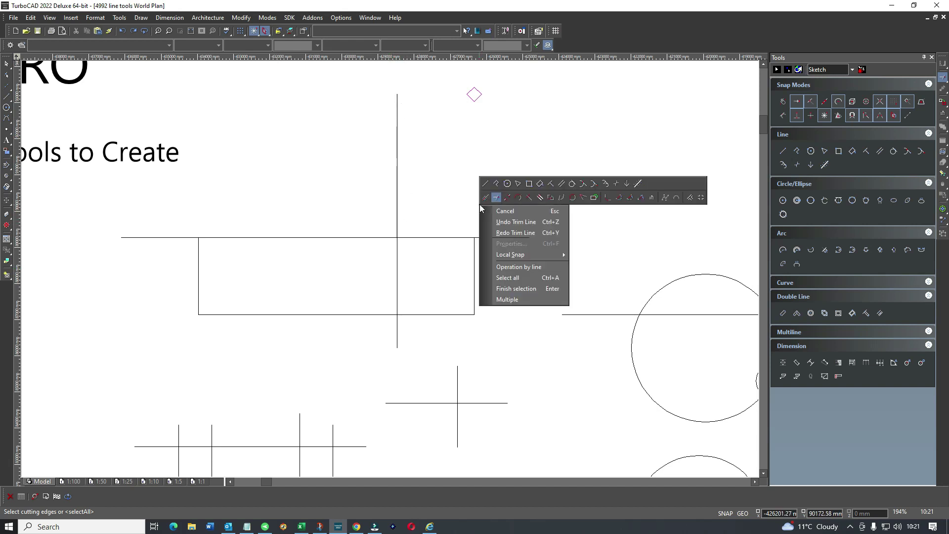
{"action": "left_click", "coordinate": [496, 198]}
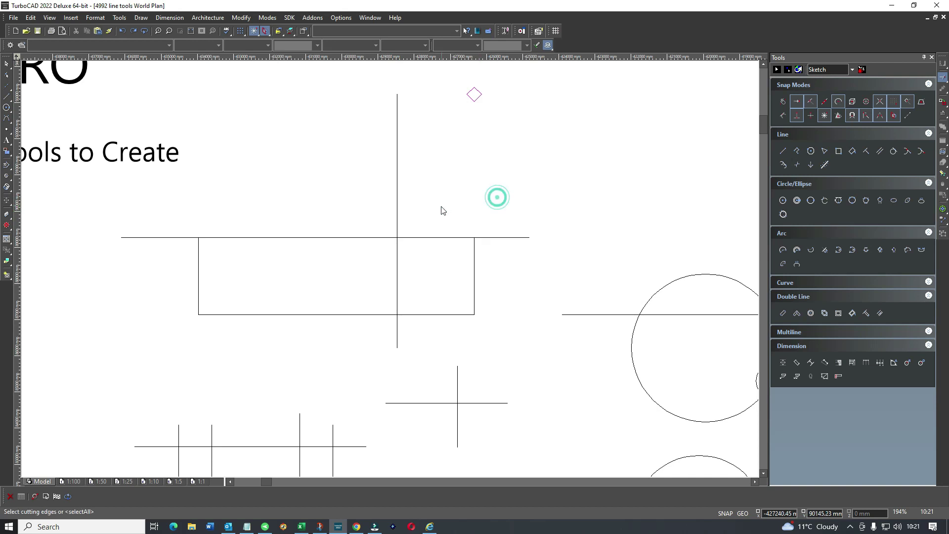
{"action": "left_click", "coordinate": [427, 239]}
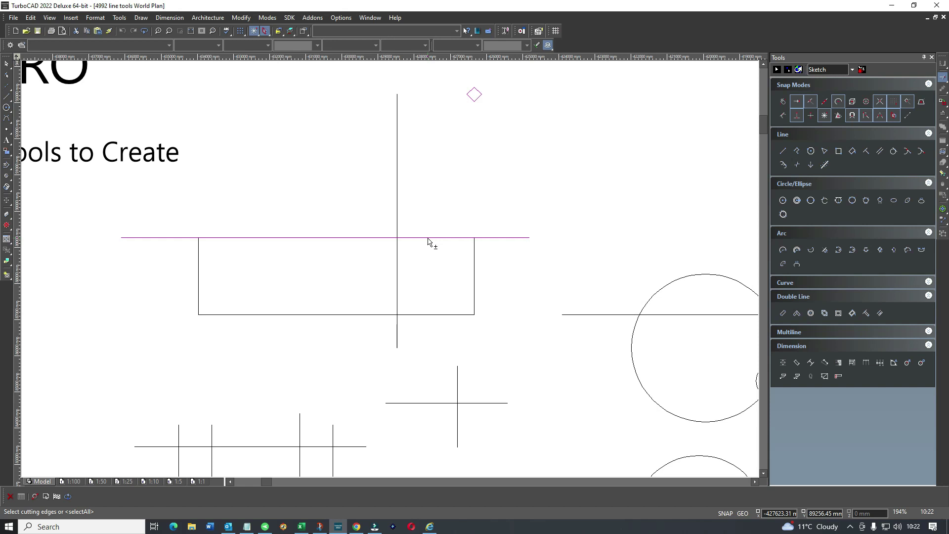
{"action": "key", "text": "Return"}
{"action": "left_click", "coordinate": [398, 155]}
{"action": "left_click", "coordinate": [401, 153]}
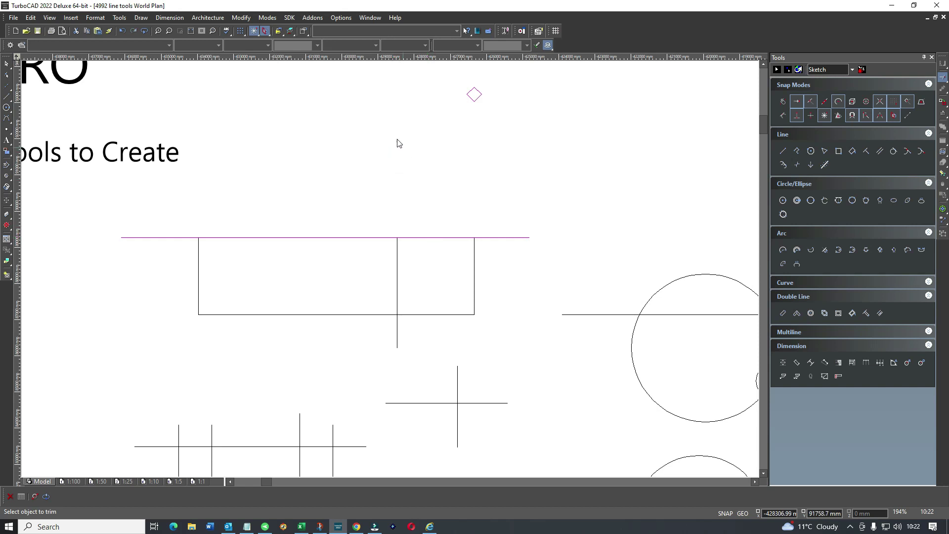
{"action": "left_click", "coordinate": [120, 31]}
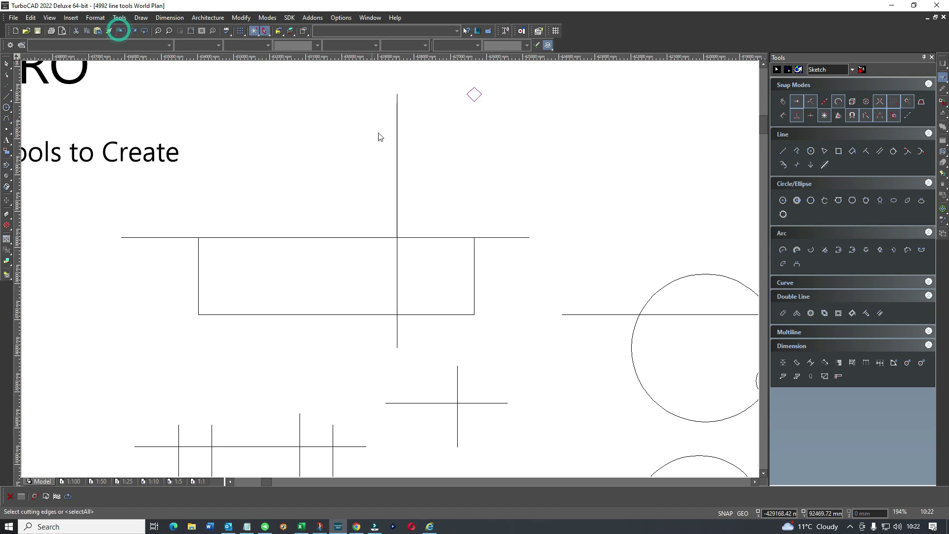
- Rerun Trim on the horizontal line and remove both vertical line parts and the rectangle
{"action": "right_click", "coordinate": [487, 173]}
{"action": "left_click", "coordinate": [501, 163]}
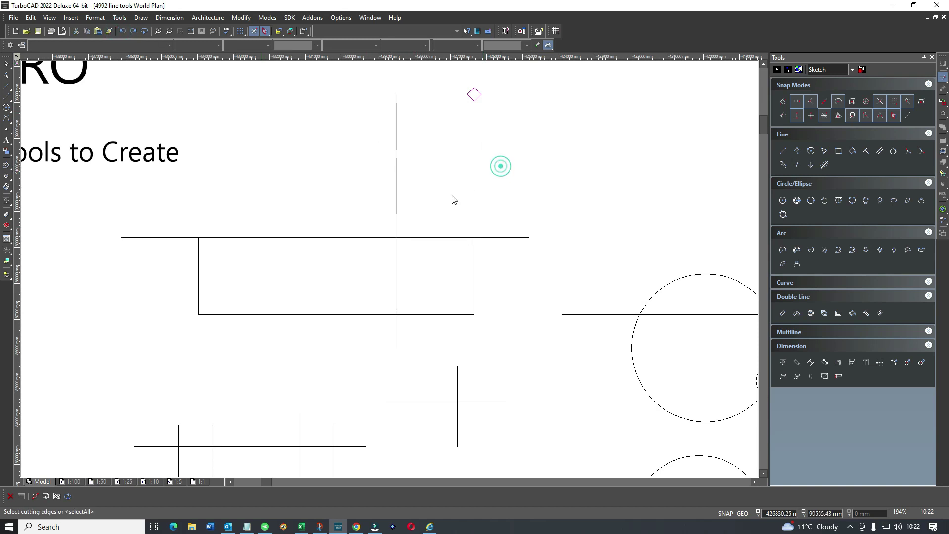
{"action": "left_click", "coordinate": [426, 239]}
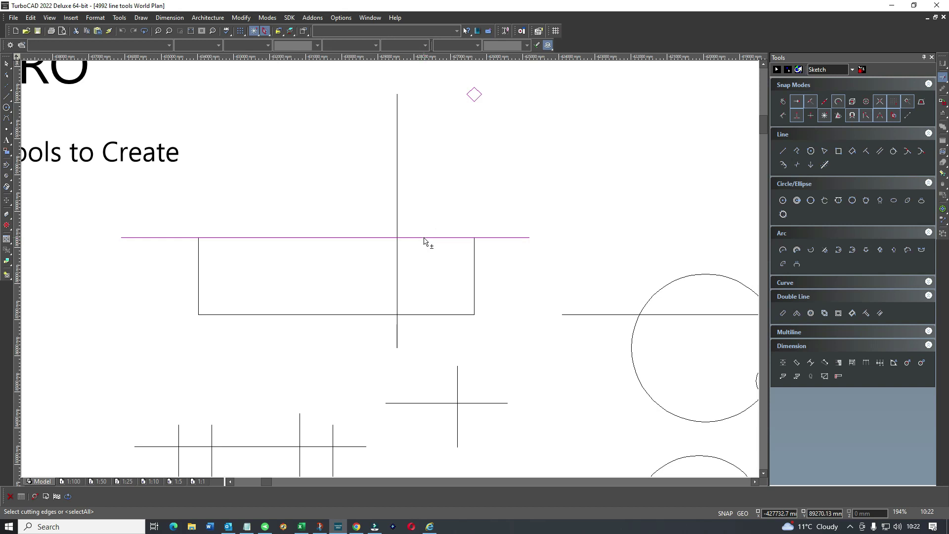
{"action": "key", "text": "Return"}
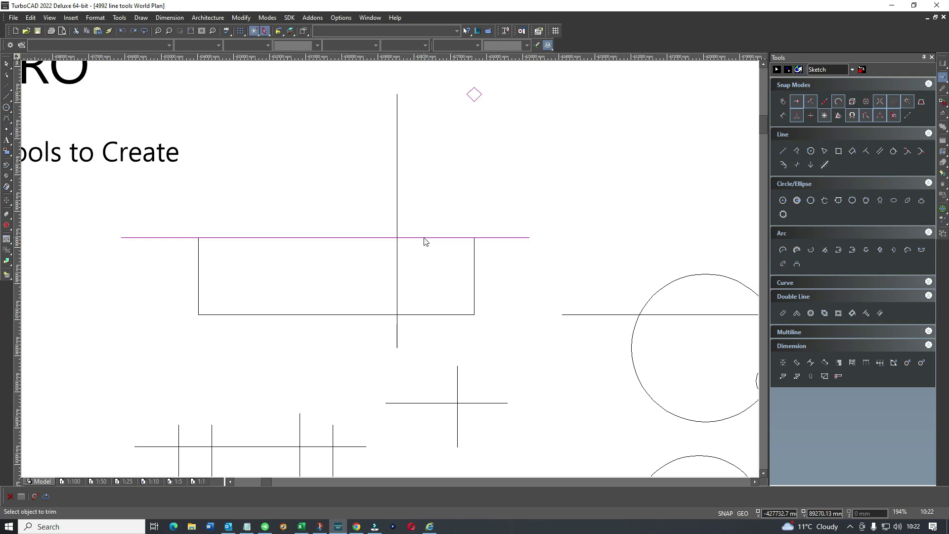
{"action": "left_click", "coordinate": [398, 262]}
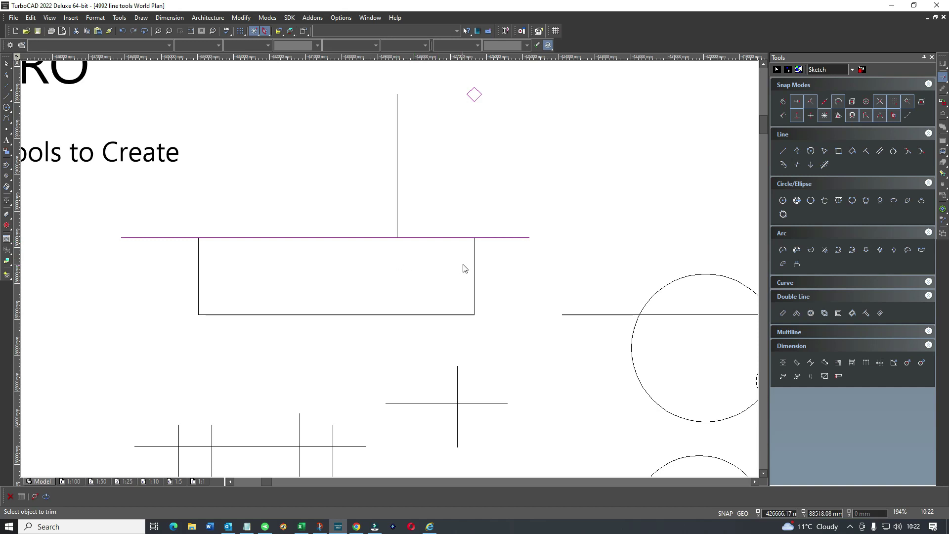
{"action": "left_click", "coordinate": [474, 255]}
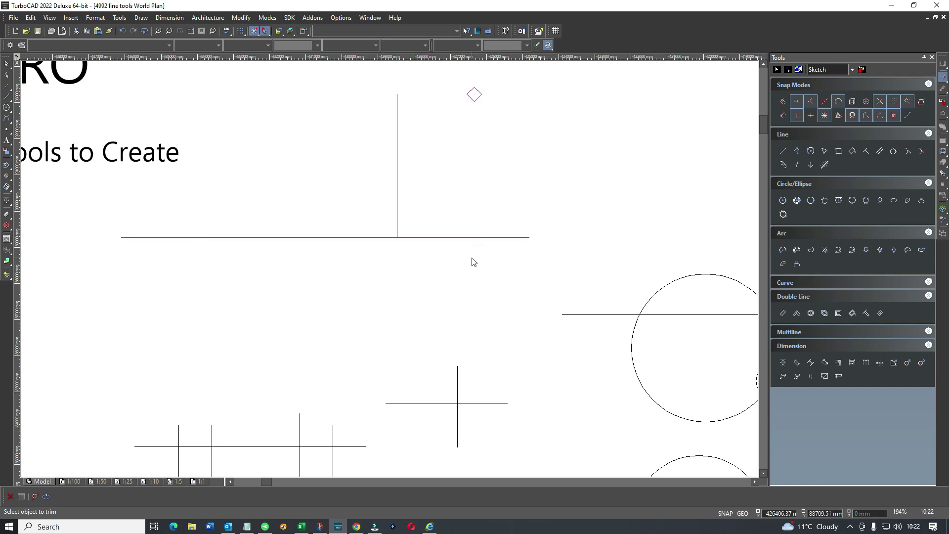
{"action": "left_click", "coordinate": [398, 198]}
{"action": "scroll", "coordinate": [390, 269], "scroll_direction": "down", "scroll_amount": 4}
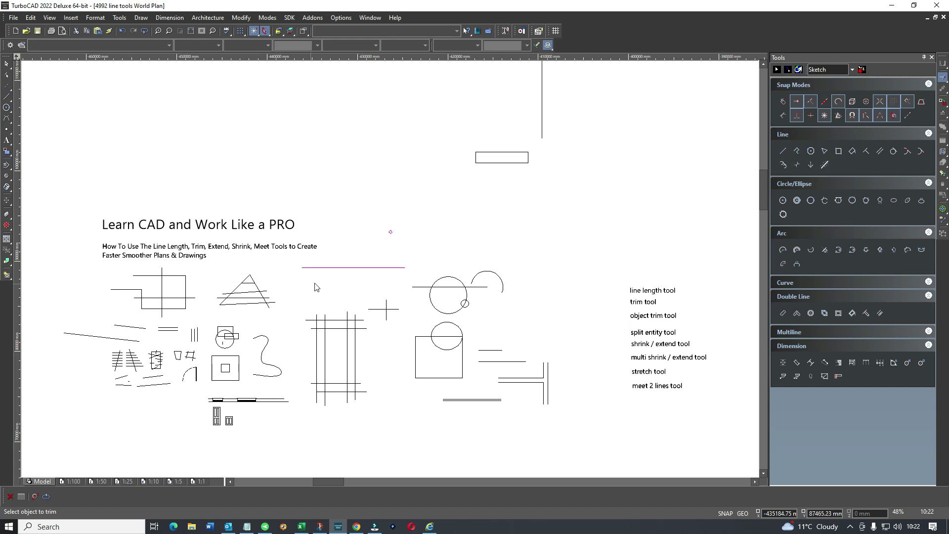
- Trim the large circle's upper arc at the horizontal line, then undo it
{"action": "scroll", "coordinate": [451, 297], "scroll_direction": "up", "scroll_amount": 2}
{"action": "scroll", "coordinate": [391, 272], "scroll_direction": "up", "scroll_amount": 2}
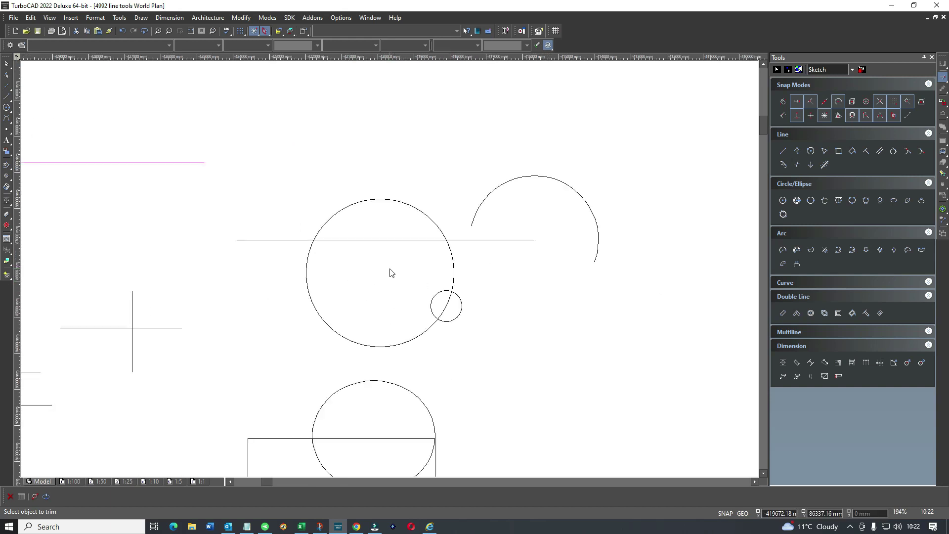
{"action": "left_click", "coordinate": [6, 66]}
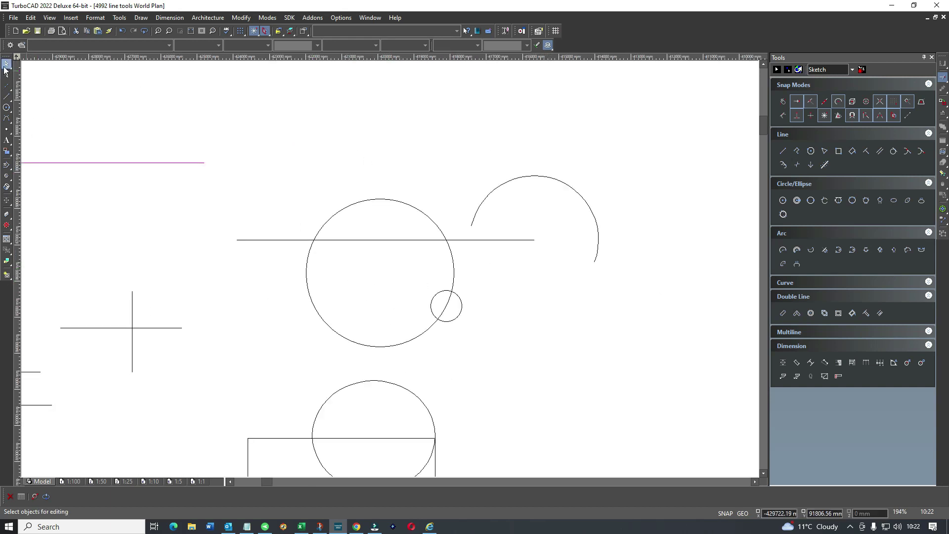
{"action": "right_click", "coordinate": [305, 102]}
{"action": "left_click", "coordinate": [314, 94]}
{"action": "left_click", "coordinate": [320, 94]}
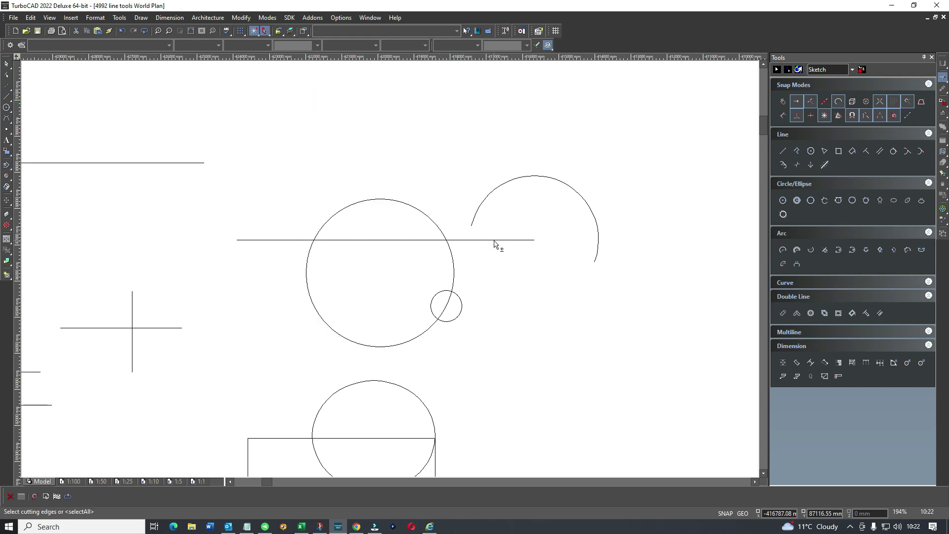
{"action": "left_click", "coordinate": [494, 241]}
{"action": "key", "text": "Return"}
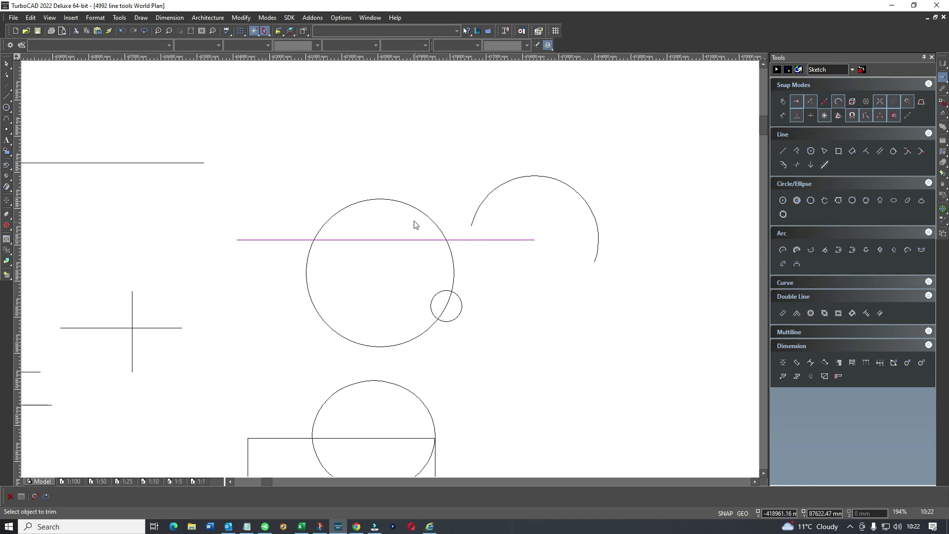
{"action": "left_click", "coordinate": [409, 205]}
{"action": "left_click", "coordinate": [120, 32]}
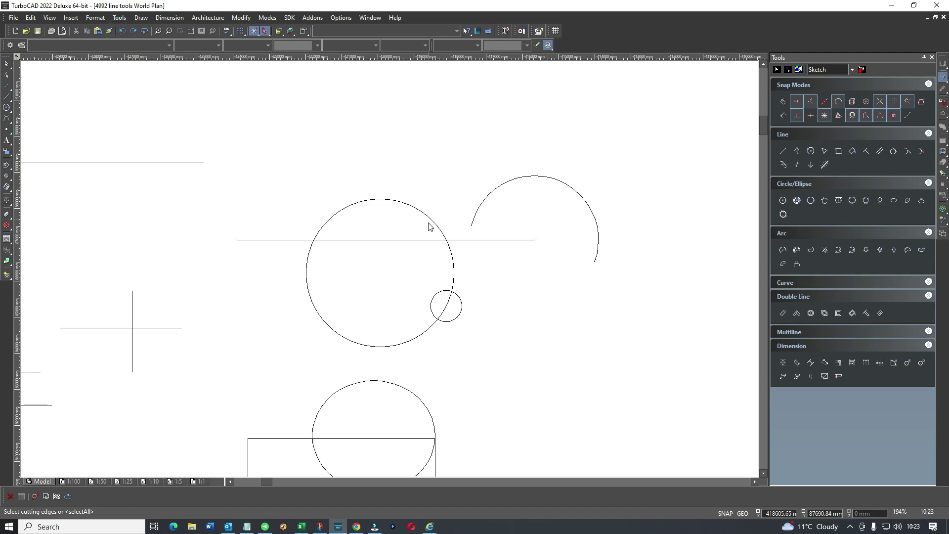
- Trim away the circle's part below the horizontal line, keeping its upper arc
{"action": "left_click", "coordinate": [476, 240]}
{"action": "right_click", "coordinate": [477, 241]}
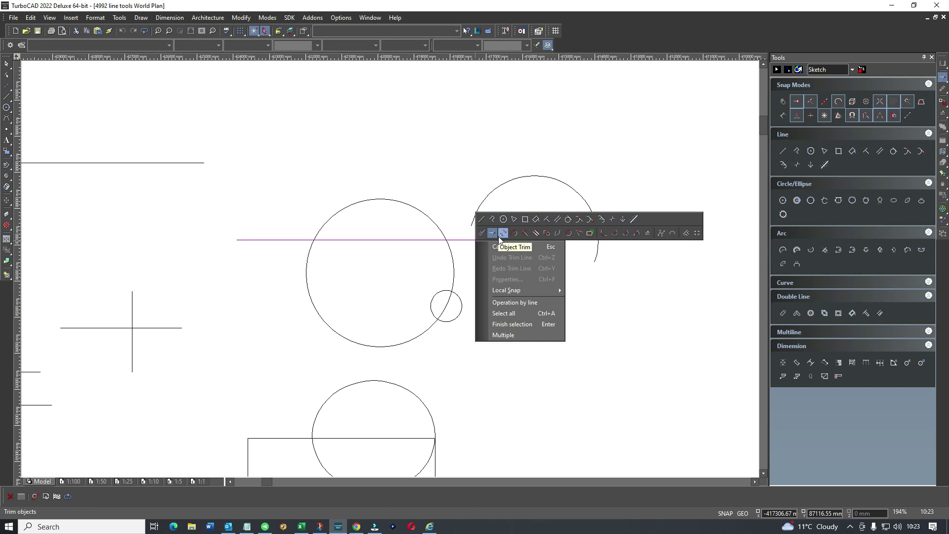
{"action": "left_click", "coordinate": [428, 171]}
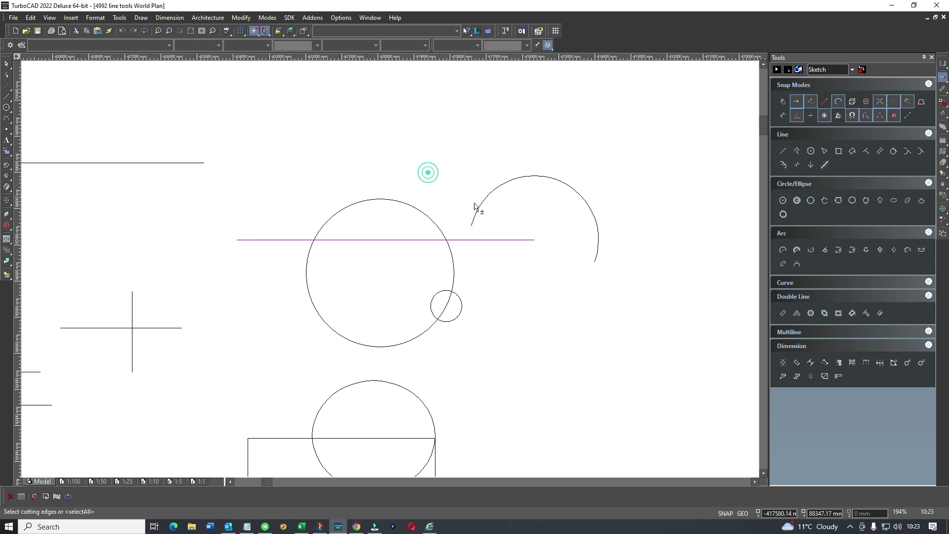
{"action": "key", "text": "Return"}
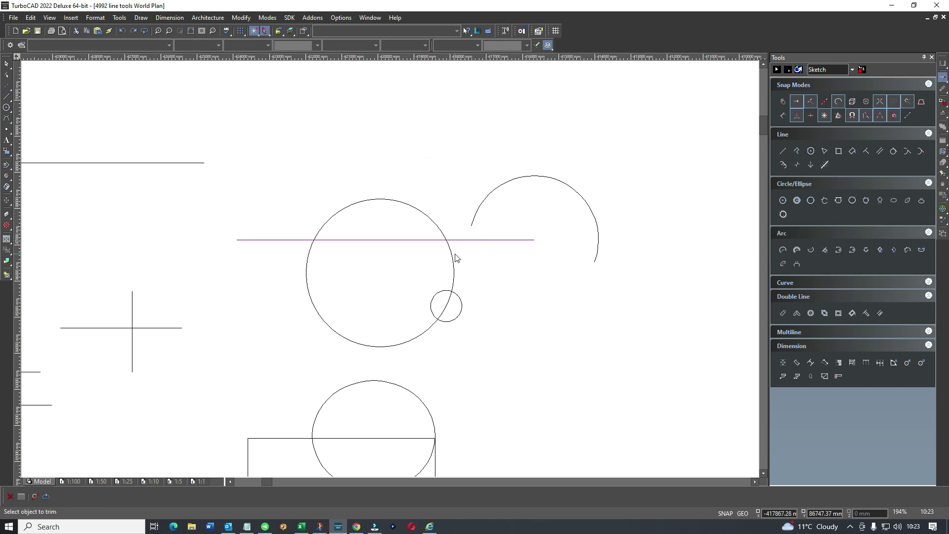
{"action": "left_click", "coordinate": [453, 257]}
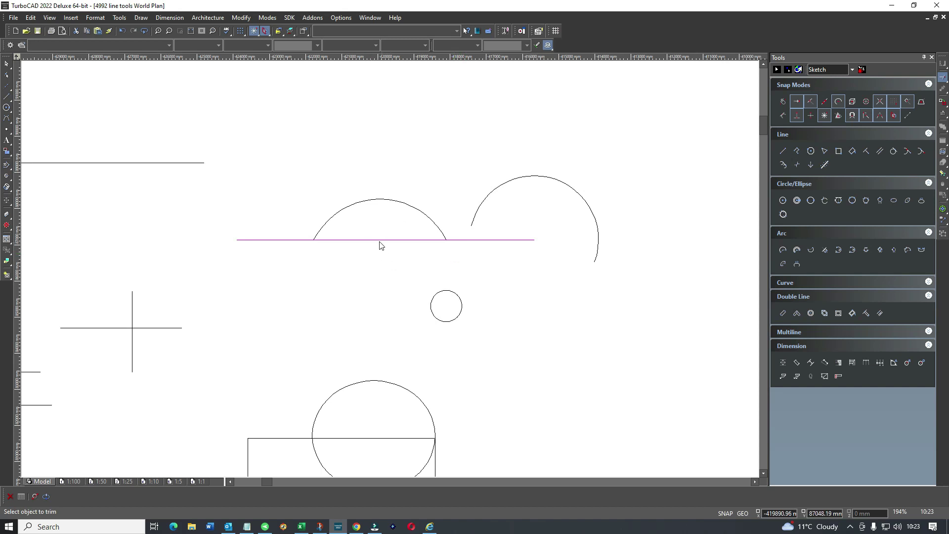
{"action": "scroll", "coordinate": [373, 249], "scroll_direction": "down", "scroll_amount": 2}
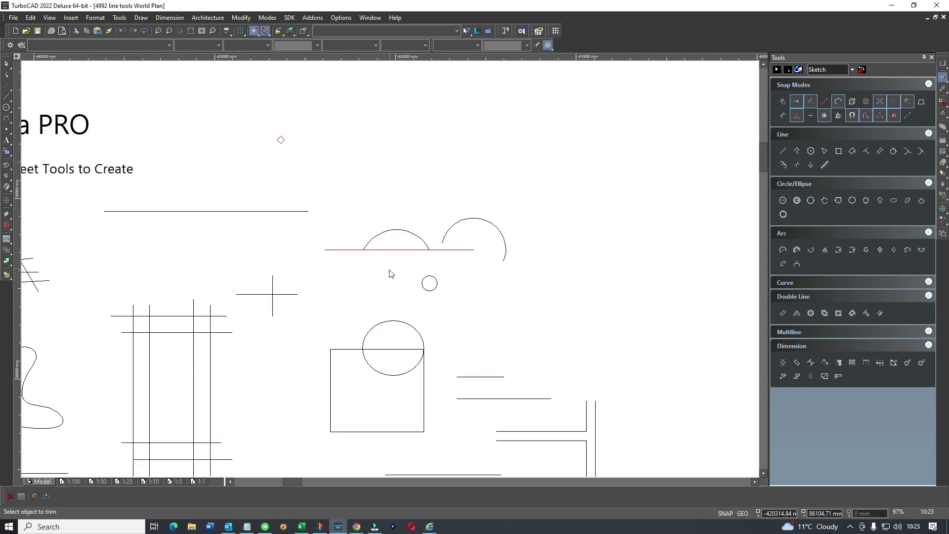
- Cancel the pending trim operation
{"action": "scroll", "coordinate": [390, 274], "scroll_direction": "down", "scroll_amount": 2}
{"action": "scroll", "coordinate": [392, 271], "scroll_direction": "up", "scroll_amount": 4}
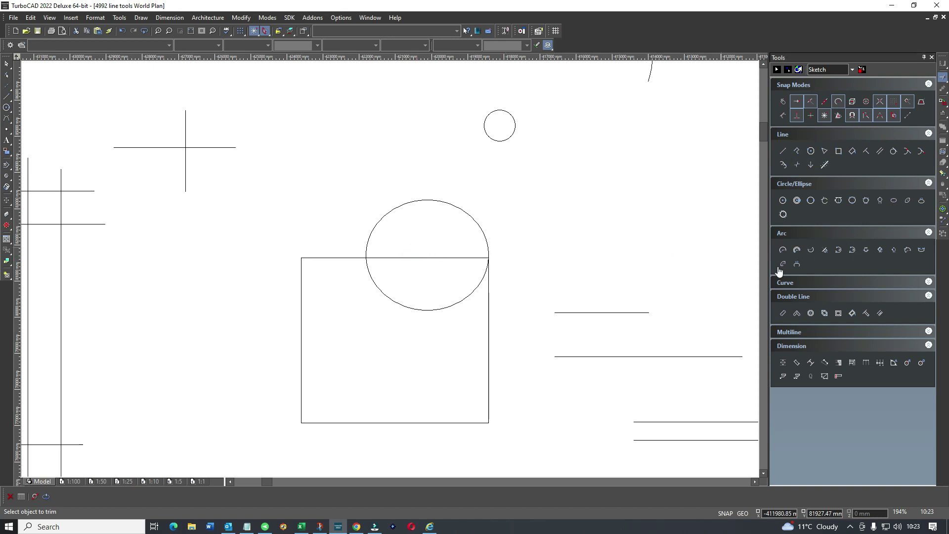
{"action": "right_click", "coordinate": [527, 198]}
{"action": "left_click", "coordinate": [544, 191]}
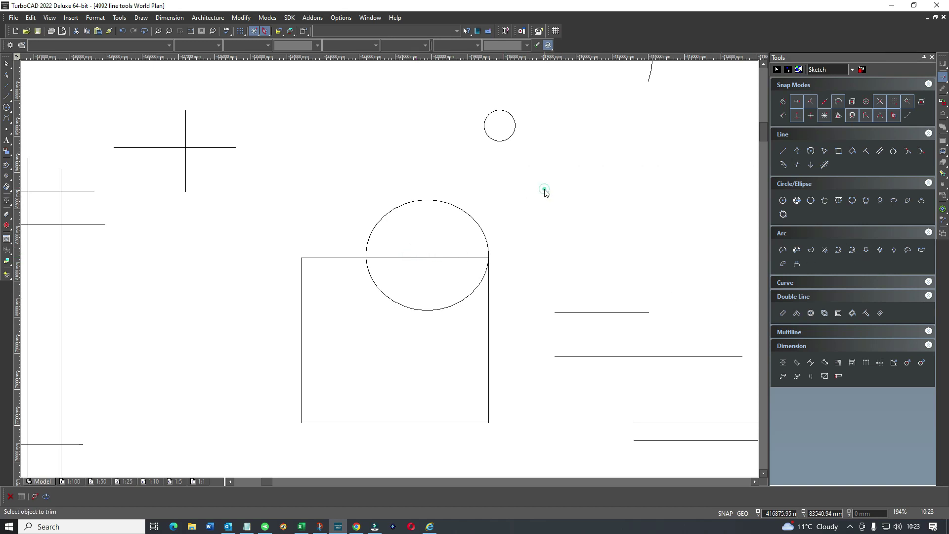
{"action": "left_click", "coordinate": [431, 201]}
{"action": "key", "text": "Escape"}
- With the circle as cutting edge, trim the square's top edge lying inside it
{"action": "right_click", "coordinate": [447, 216]}
{"action": "left_click", "coordinate": [447, 216]}
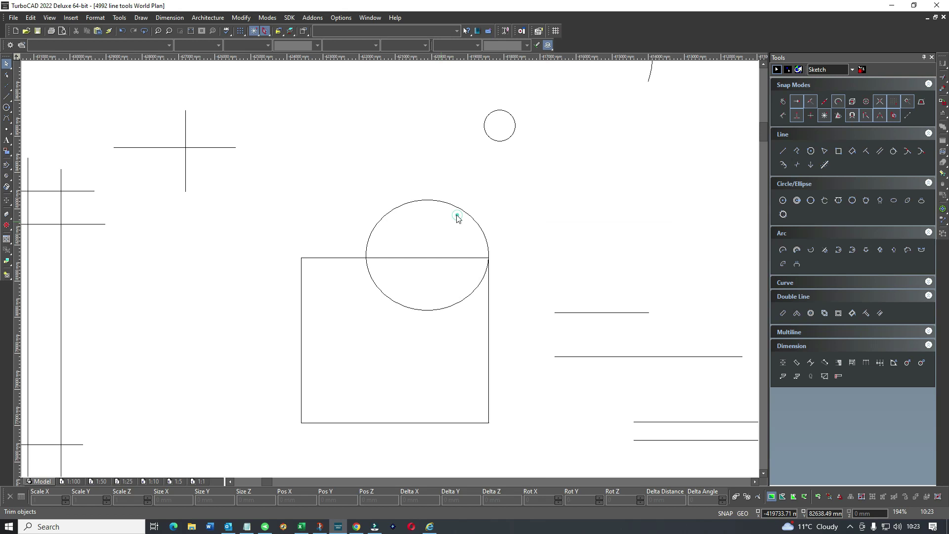
{"action": "left_click", "coordinate": [439, 201]}
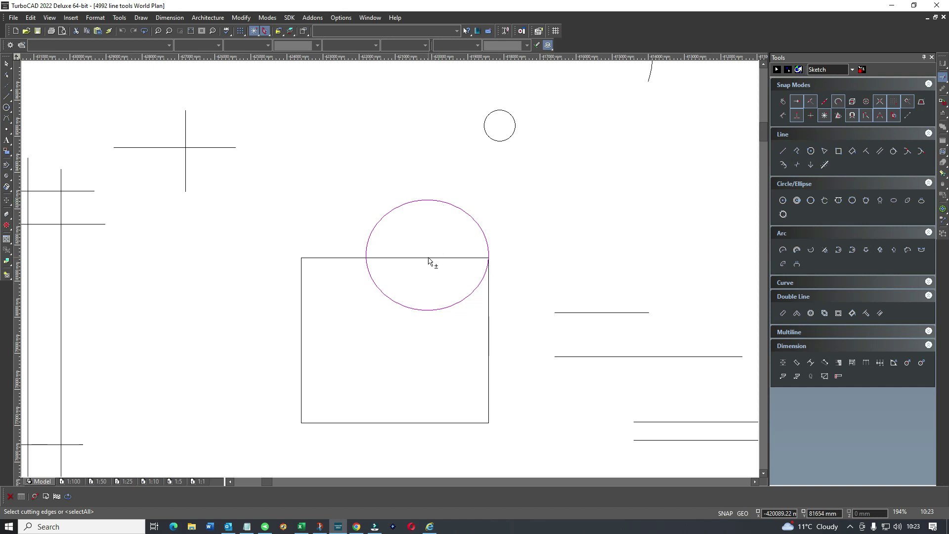
{"action": "key", "text": "Return"}
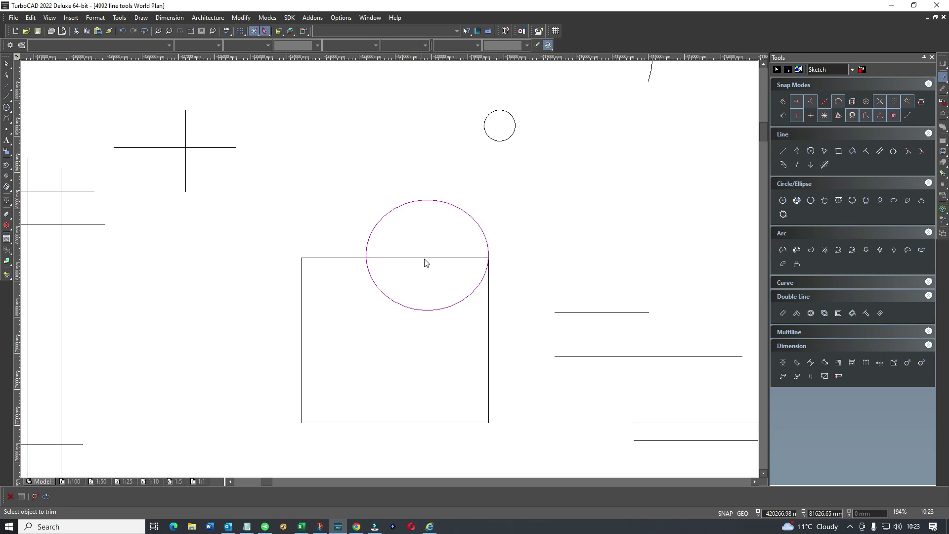
{"action": "left_click", "coordinate": [429, 260]}
{"action": "left_click", "coordinate": [8, 69]}
- Split the circle against the square, removing its lower arc inside, then return to Select
{"action": "right_click", "coordinate": [346, 143]}
{"action": "left_click", "coordinate": [385, 134]}
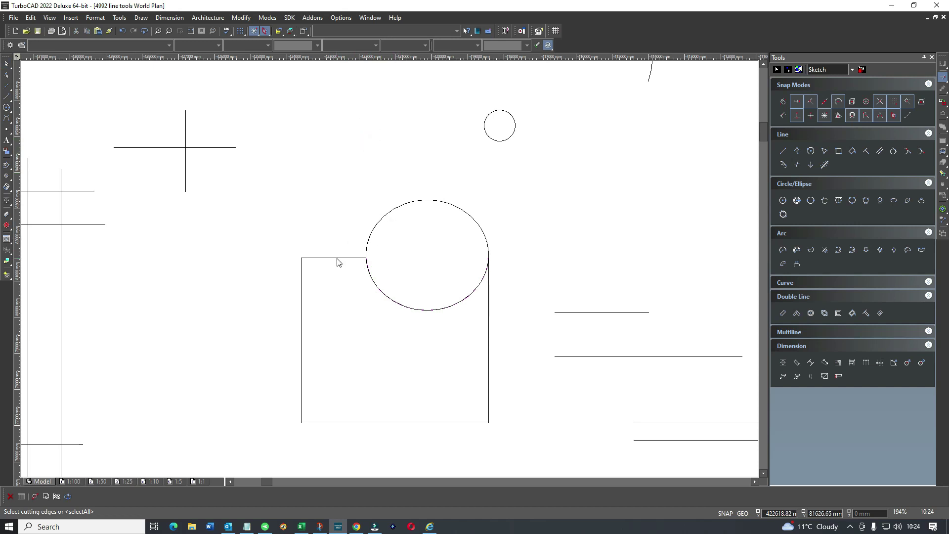
{"action": "left_click", "coordinate": [338, 259]}
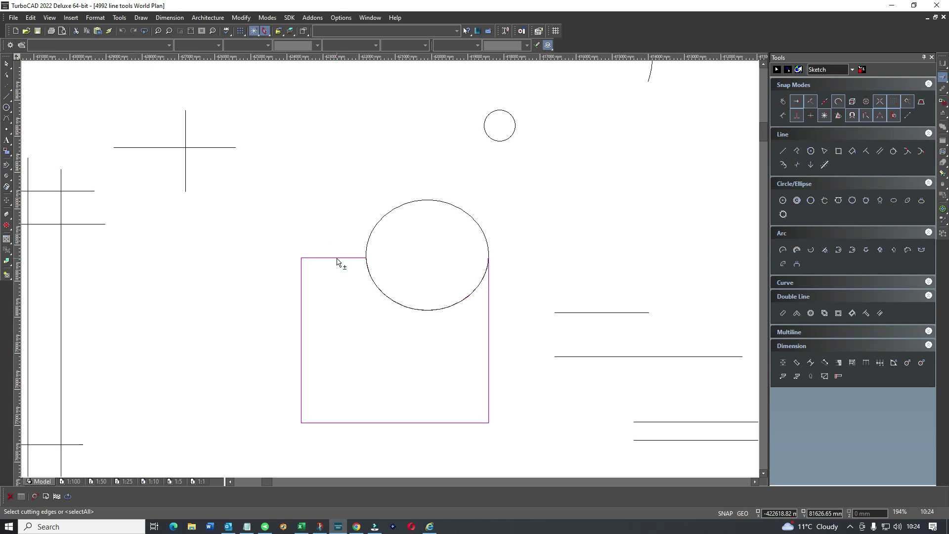
{"action": "key", "text": "Return"}
{"action": "left_click", "coordinate": [373, 278]}
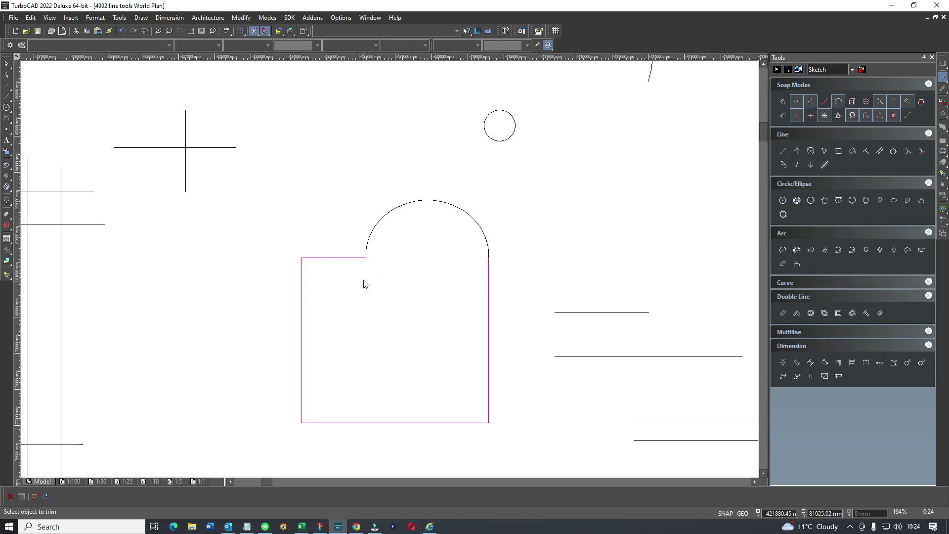
{"action": "left_click", "coordinate": [7, 63]}
{"action": "scroll", "coordinate": [388, 292], "scroll_direction": "down", "scroll_amount": 2}
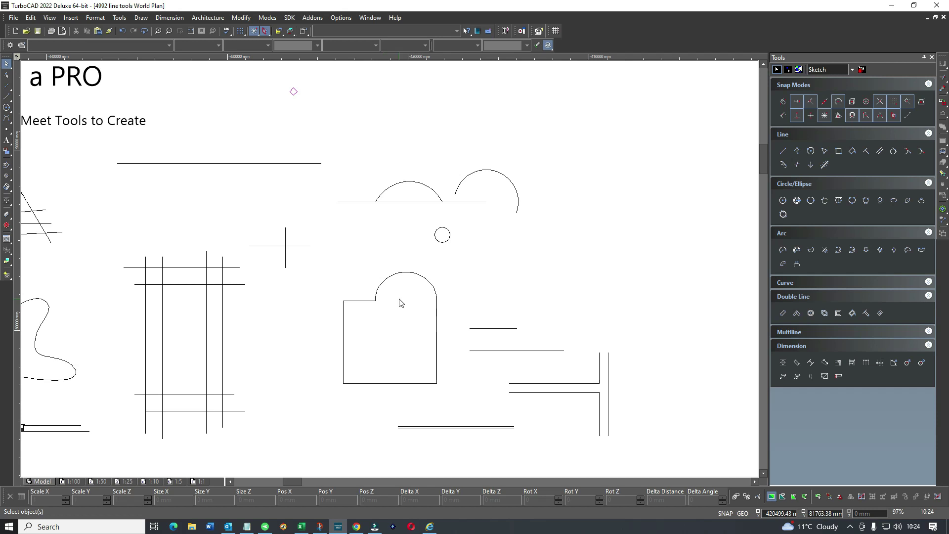
- Zoom out from 194% to 48% to view the entire practice sheet
{"action": "scroll", "coordinate": [392, 299], "scroll_direction": "down", "scroll_amount": 3}
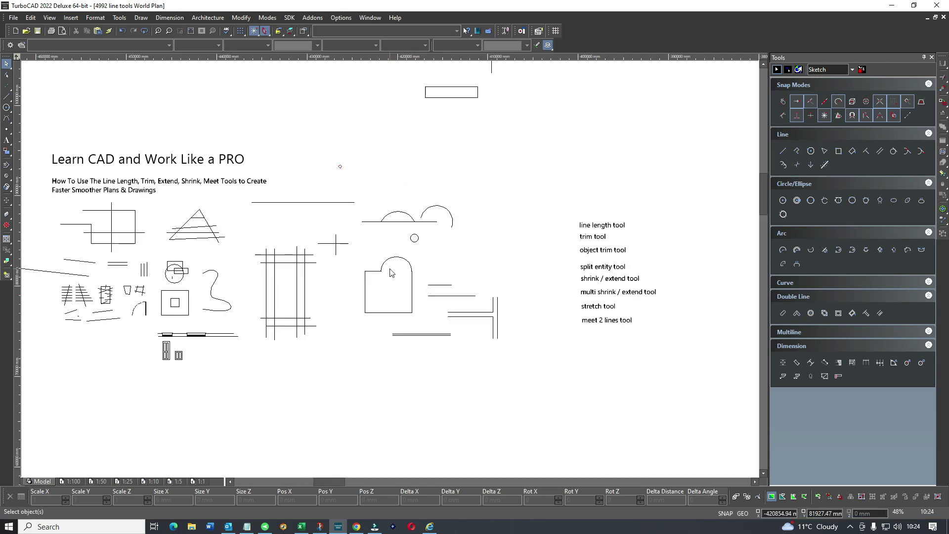